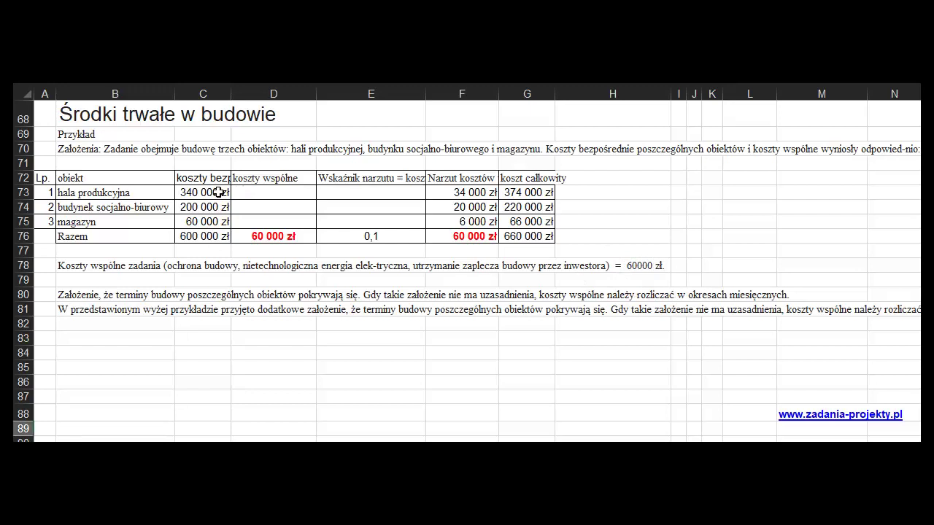
Step: Review the table's three construction objects, their direct costs and the 60 000 zł shared costs
click(221, 192)
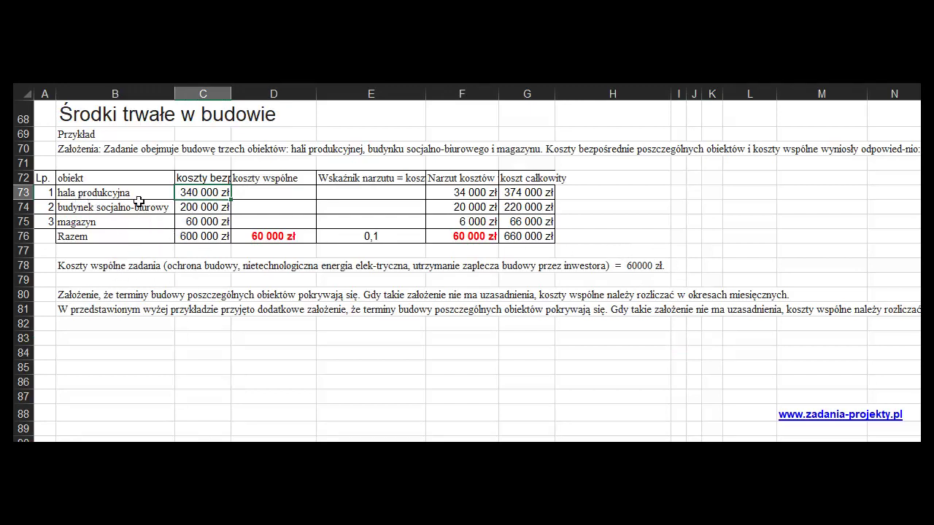
click(62, 209)
click(122, 224)
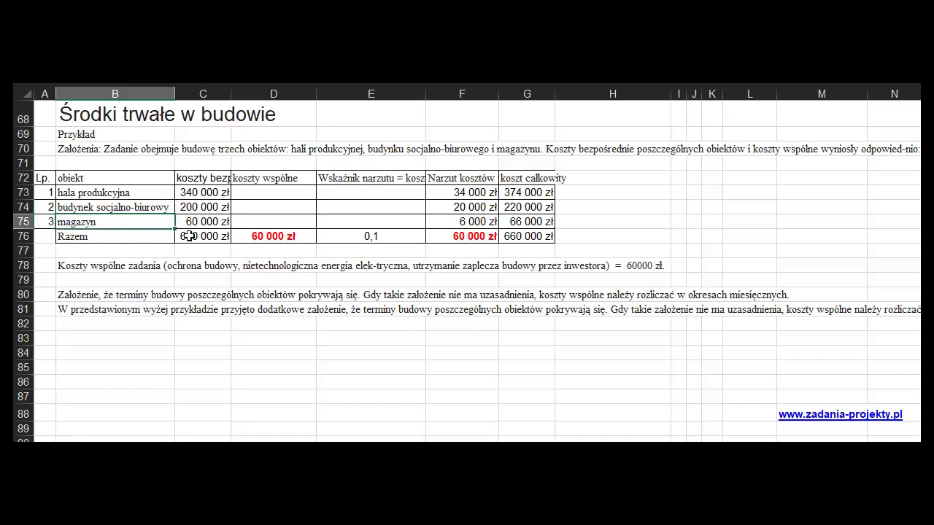
click(237, 238)
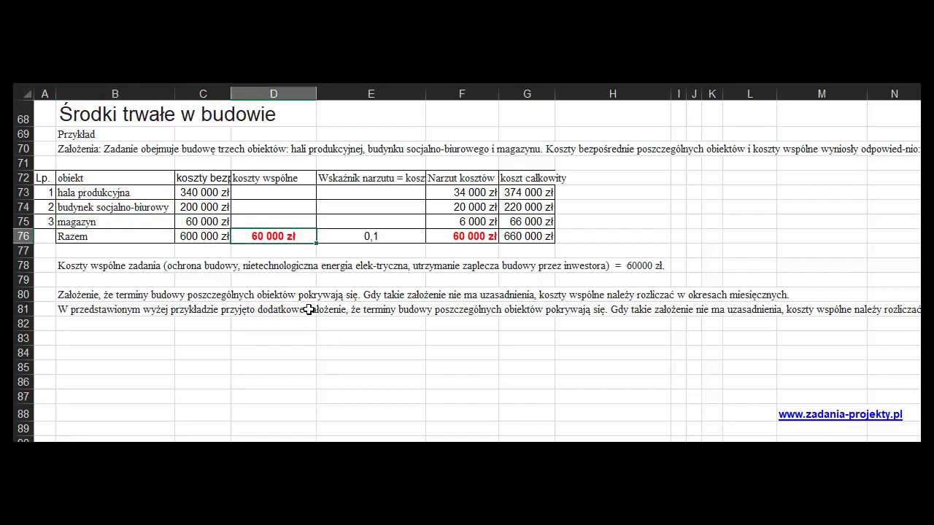
click(210, 176)
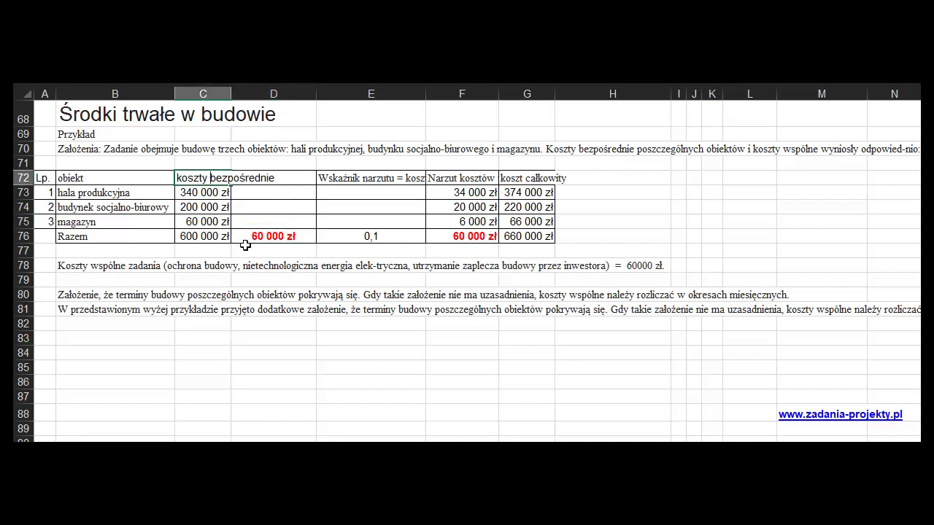
drag(135, 194, 119, 225)
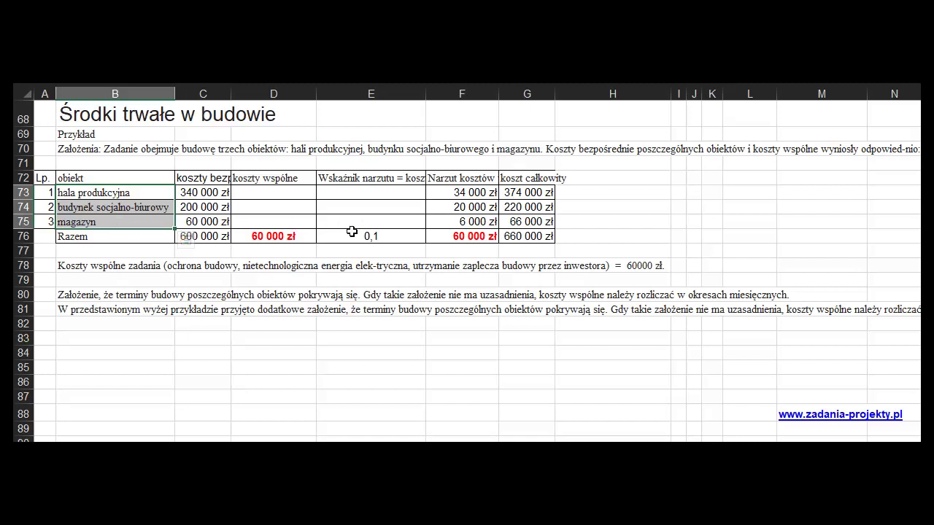
click(262, 237)
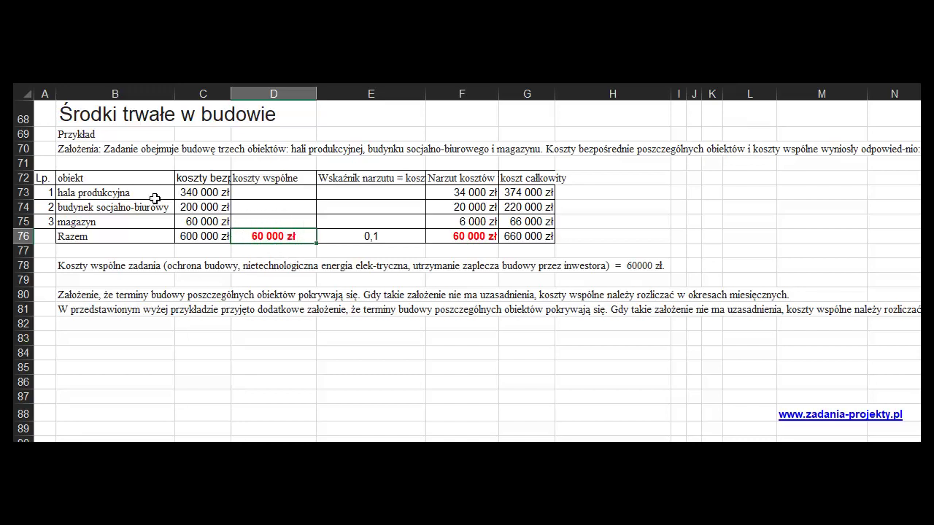
drag(155, 194, 152, 221)
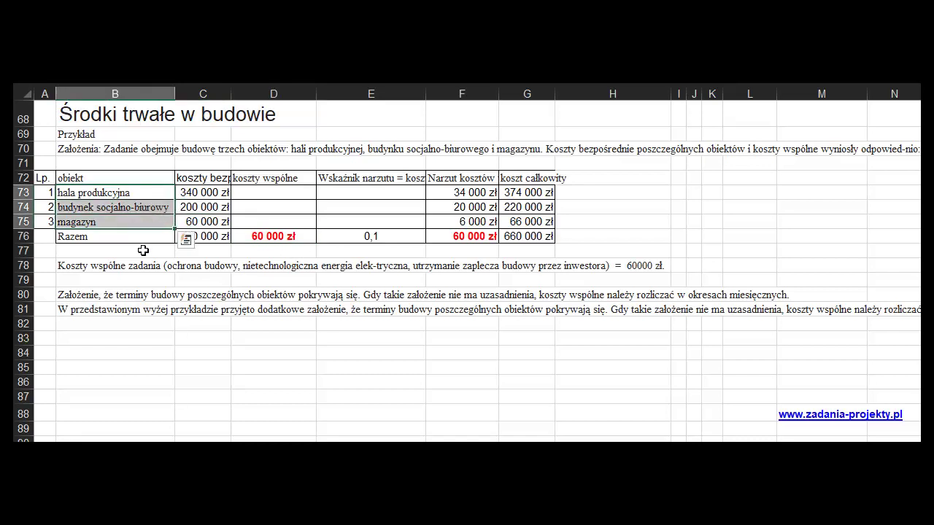
click(103, 176)
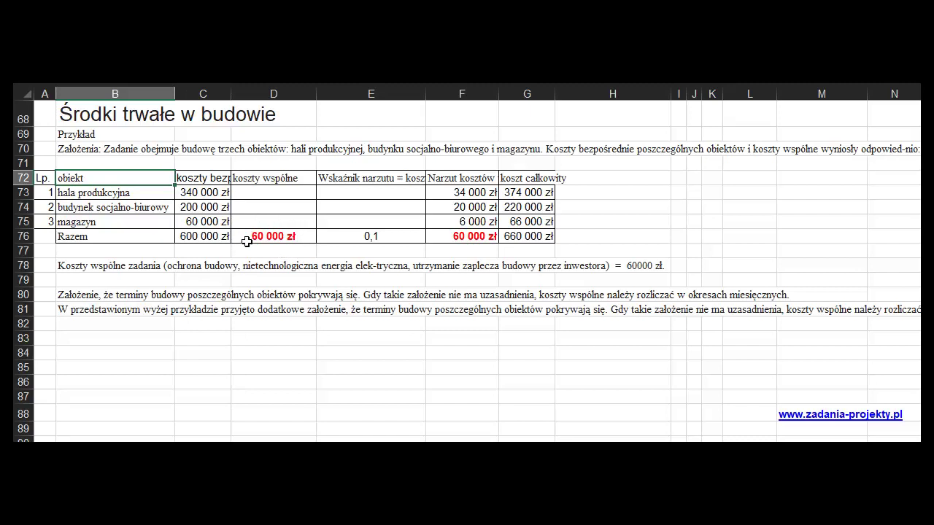
click(203, 178)
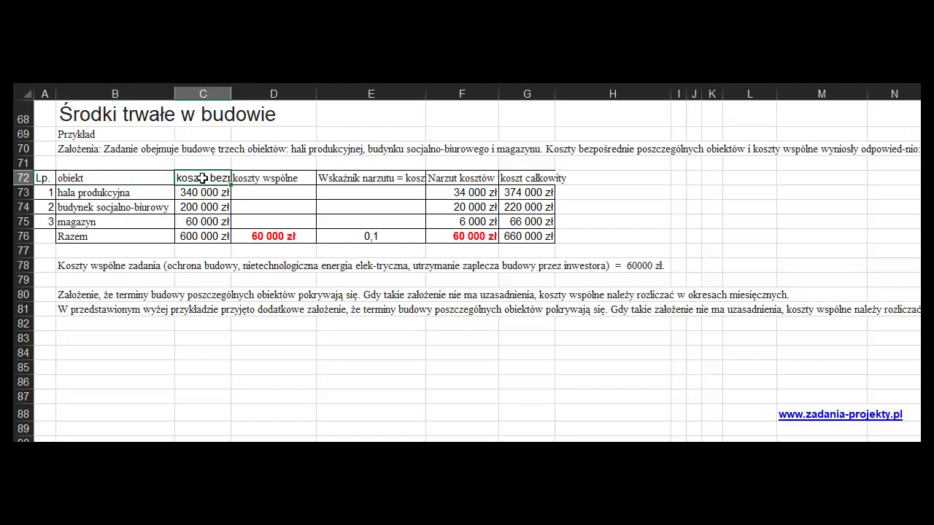
Step: Make the 600 000 zł direct-cost total in C76 bold
click(203, 235)
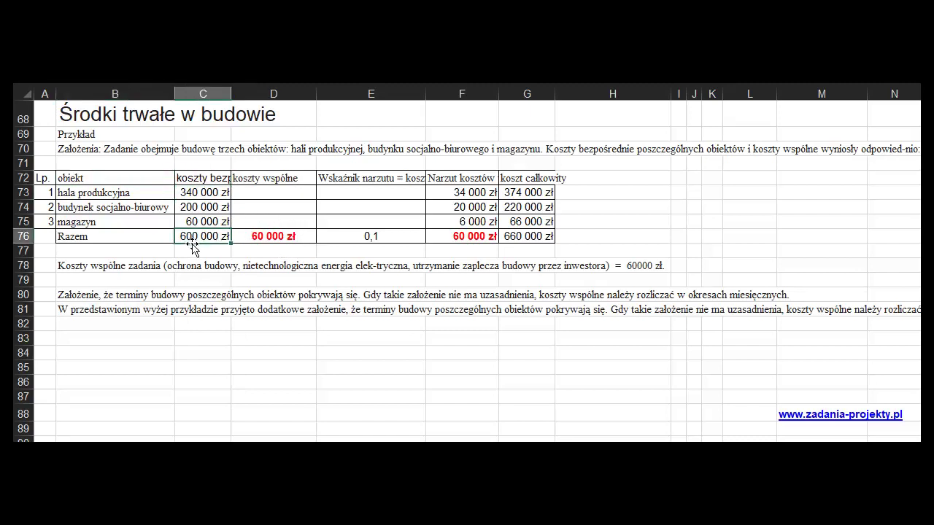
key(ctrl+b)
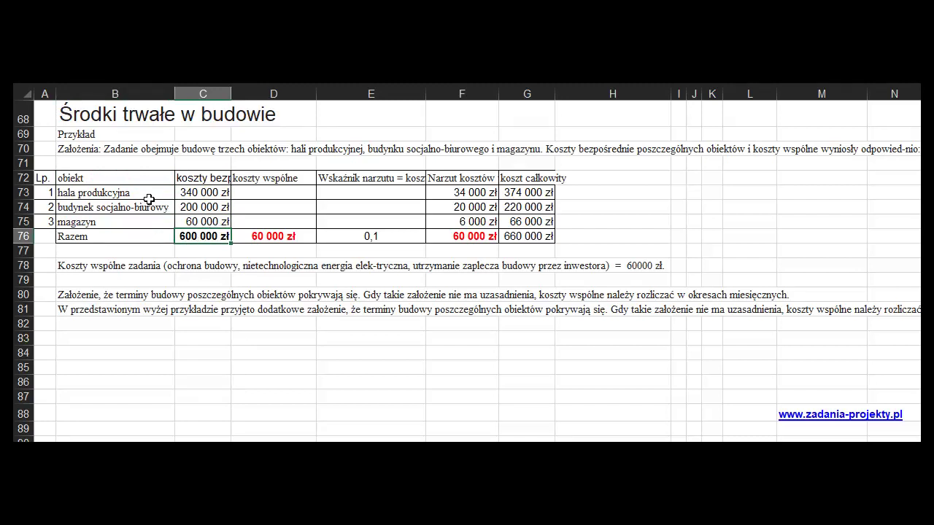
drag(148, 197, 147, 218)
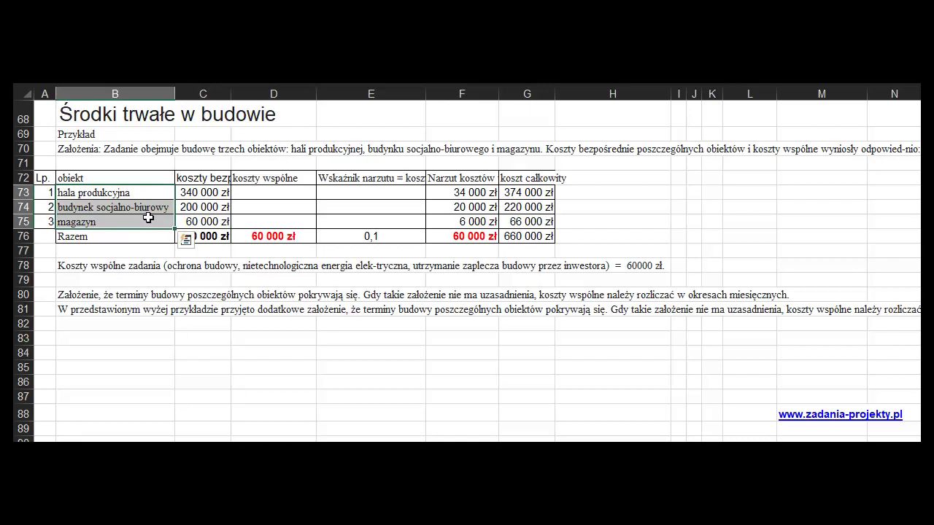
Step: Enter =D76/C76 in E76 to get the 0,1 markup ratio
click(336, 235)
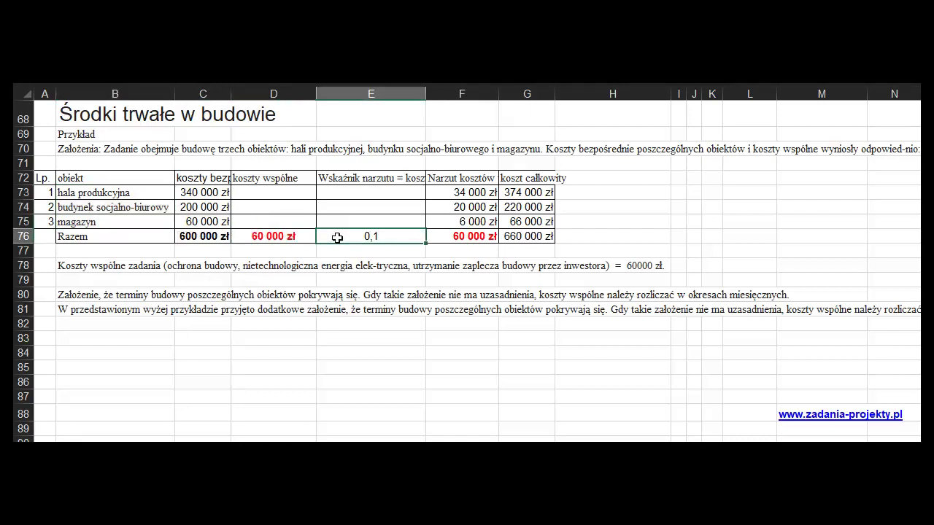
text(=D76/C76)
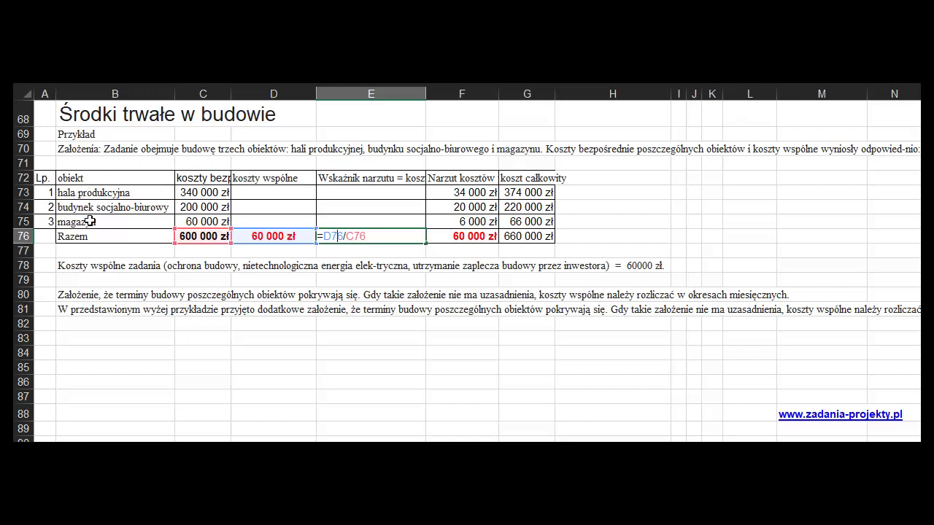
key(ctrl+Return)
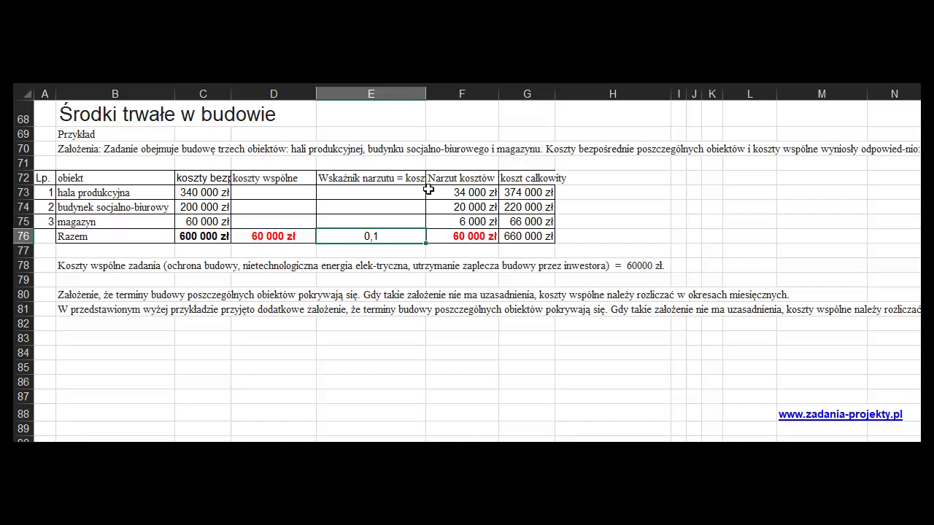
Step: Fill F73:F75 with =$E$76*C73 to C75, giving 34 000, 20 000 and 6 000 zł
double_click(465, 193)
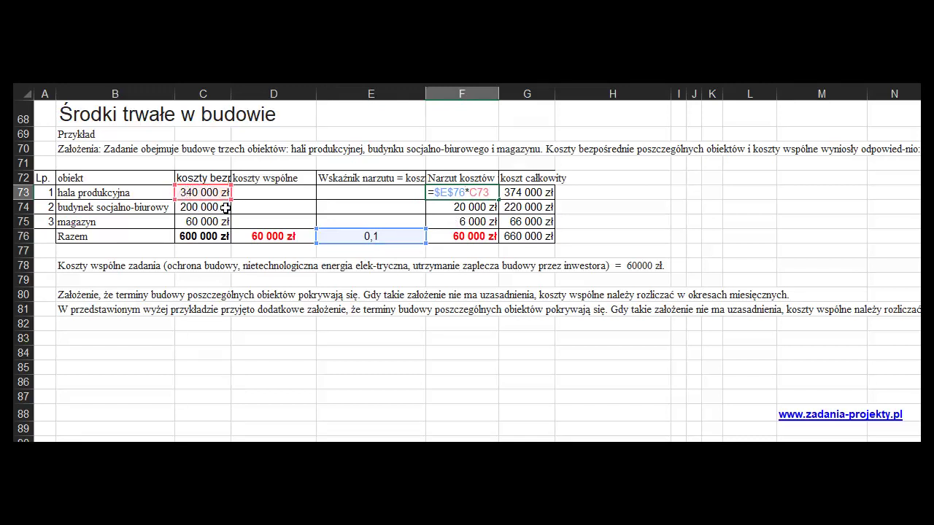
key(Return)
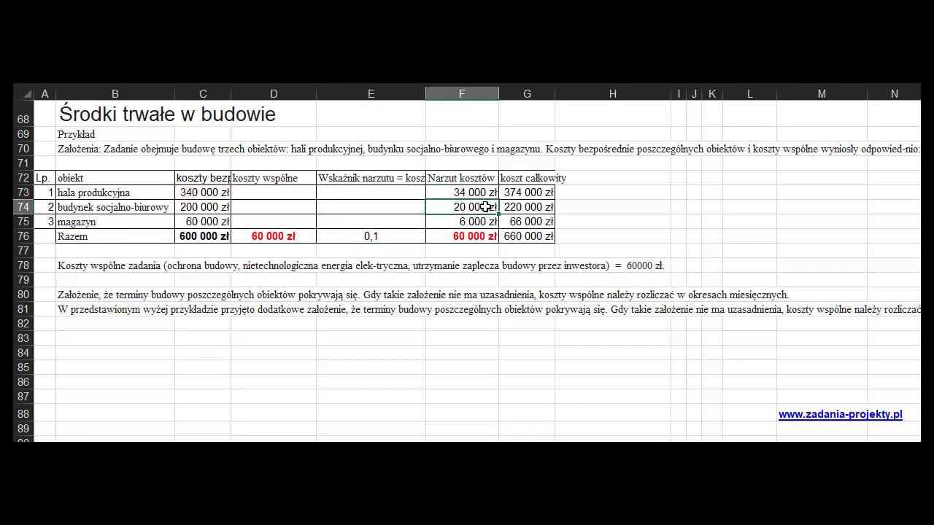
double_click(485, 207)
key(Return)
double_click(460, 222)
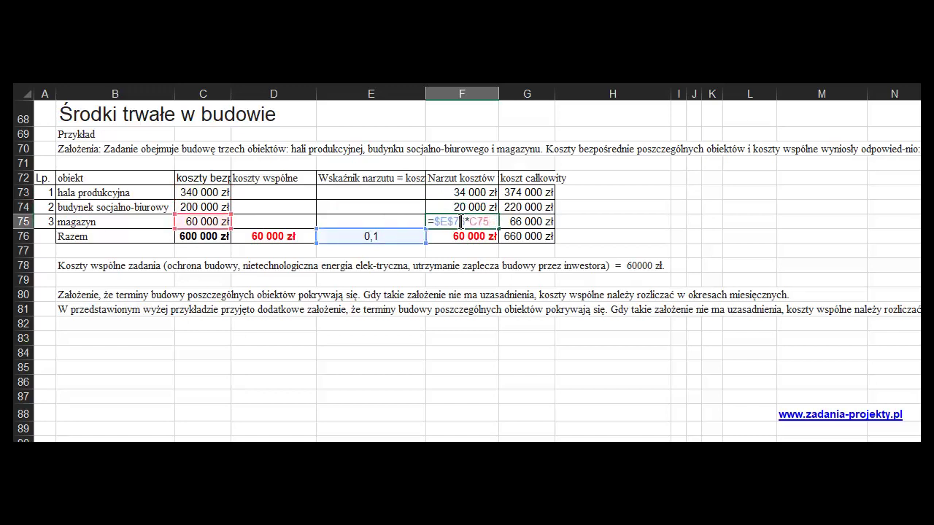
key(ctrl+Return)
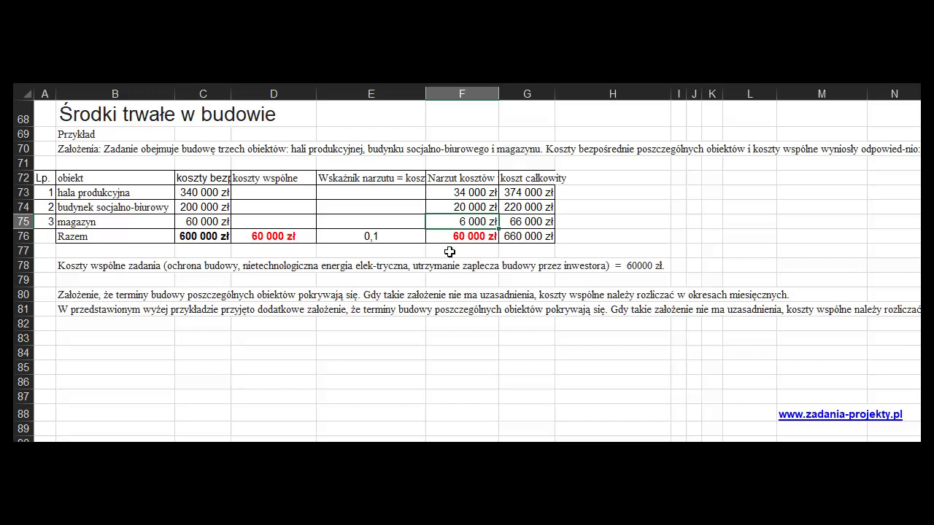
click(119, 192)
click(118, 209)
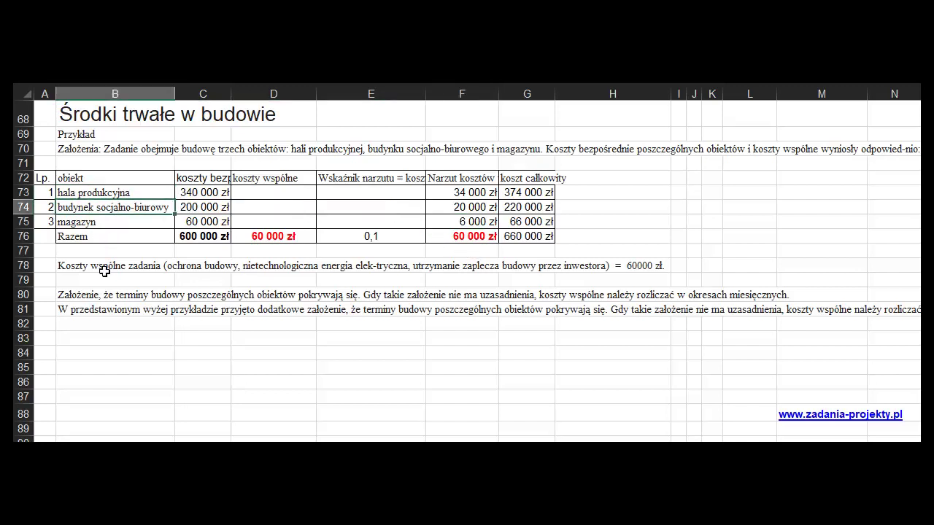
click(125, 223)
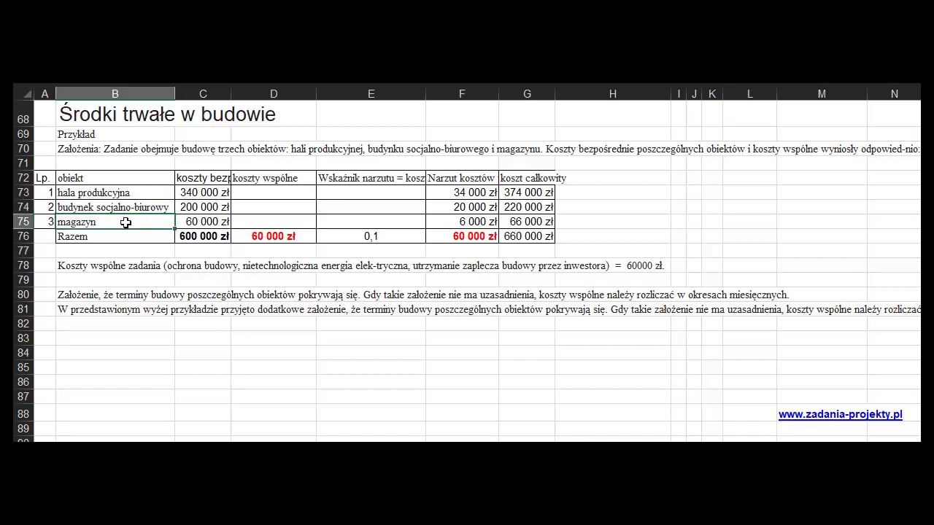
click(456, 238)
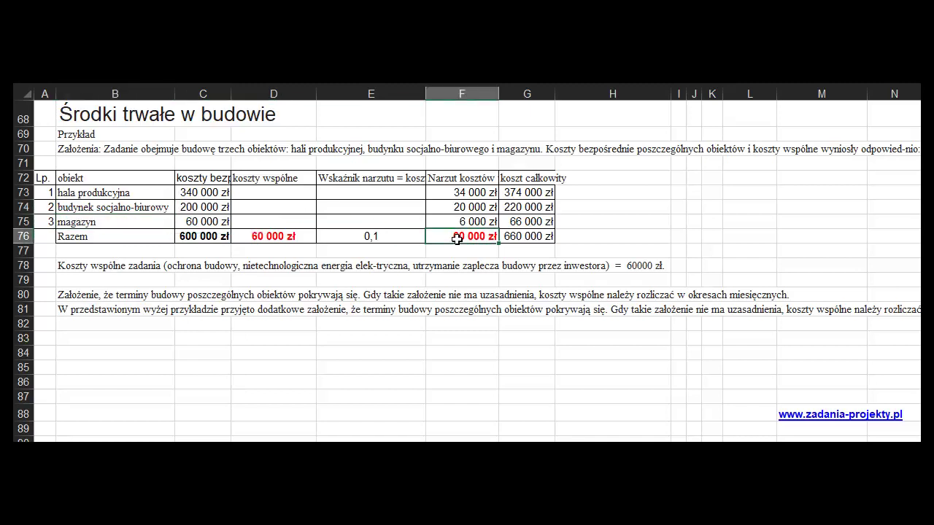
click(288, 234)
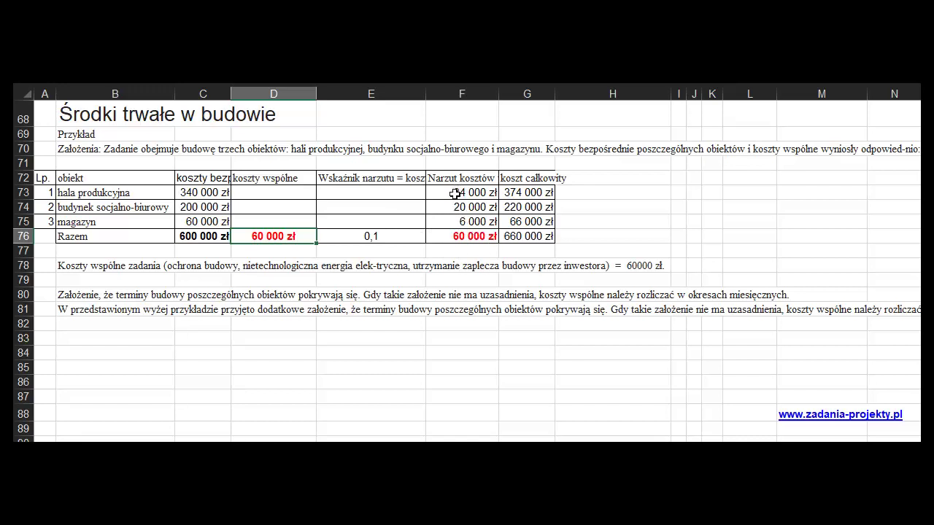
click(453, 193)
click(111, 193)
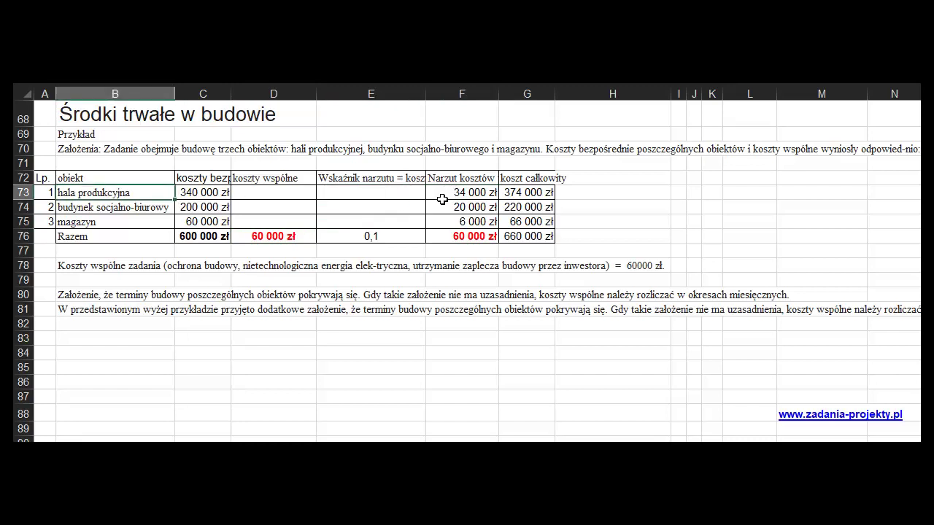
key(Down)
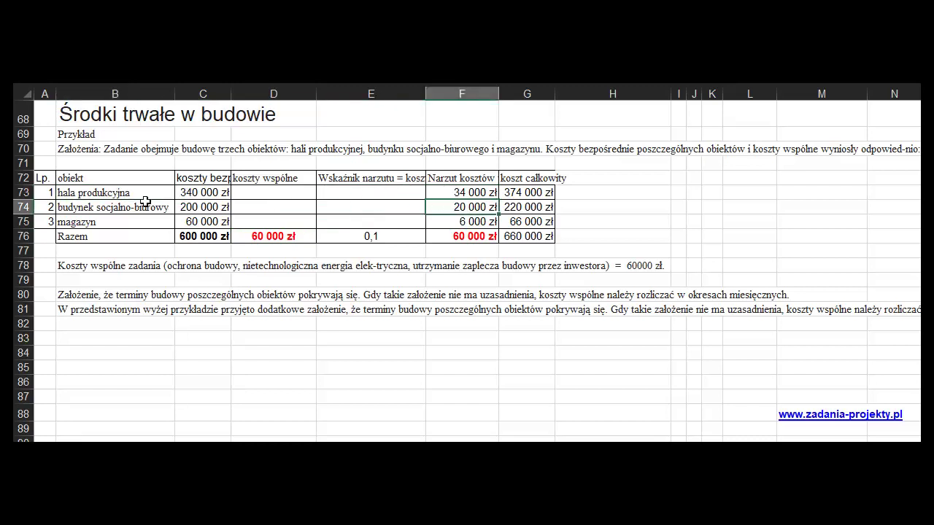
drag(196, 192, 196, 220)
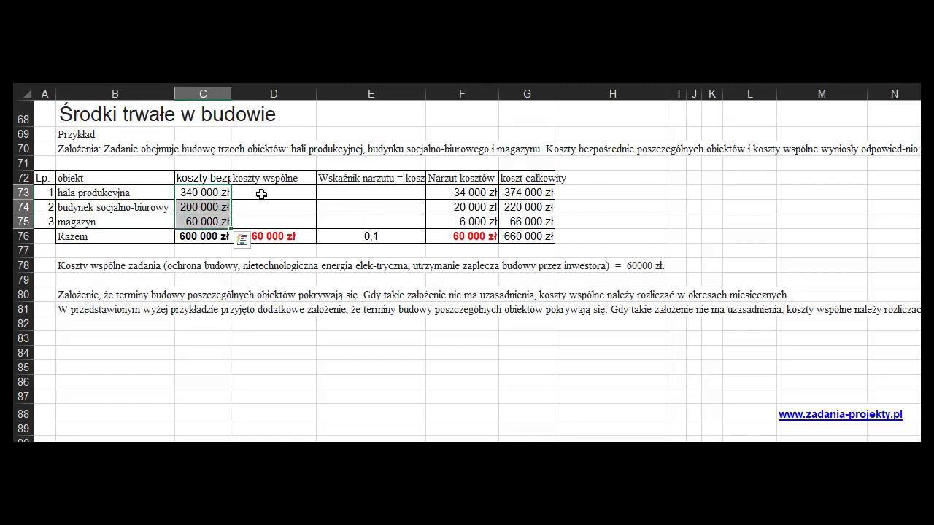
drag(197, 177, 200, 219)
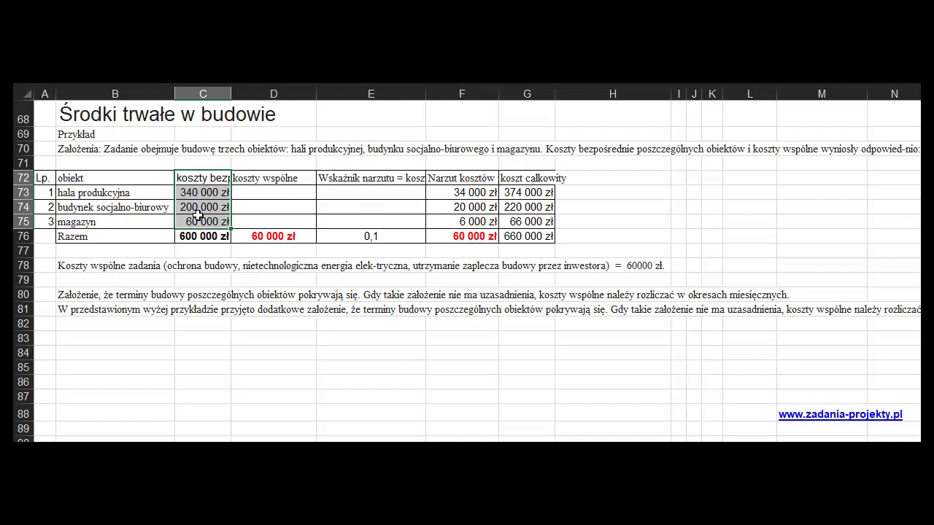
click(472, 179)
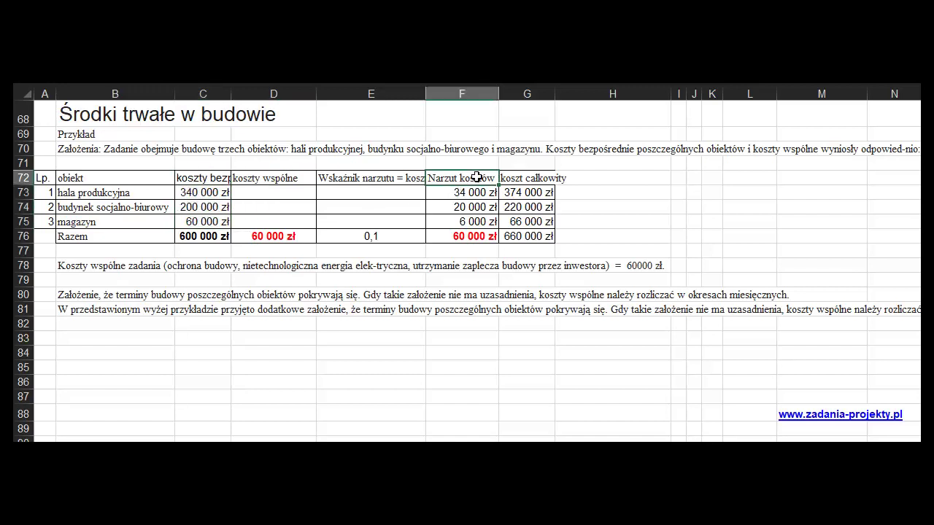
click(242, 238)
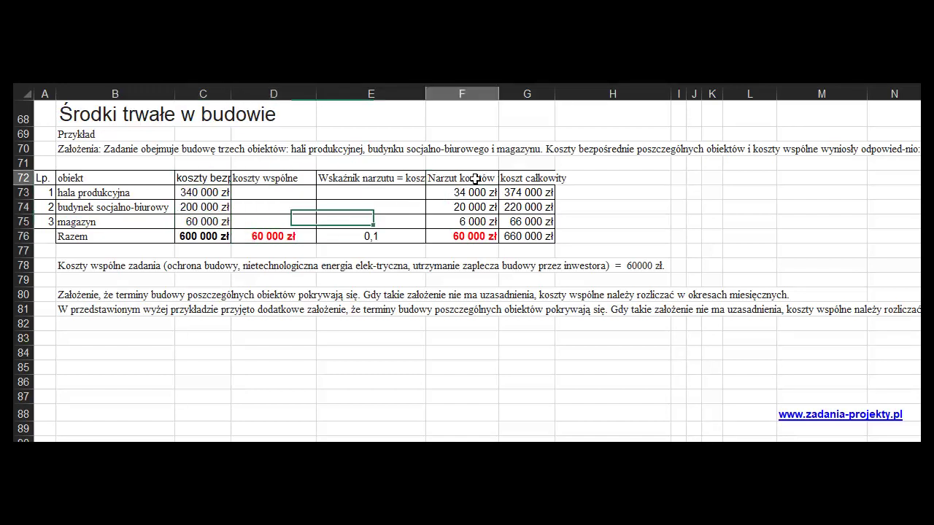
drag(472, 193, 478, 223)
drag(133, 192, 135, 222)
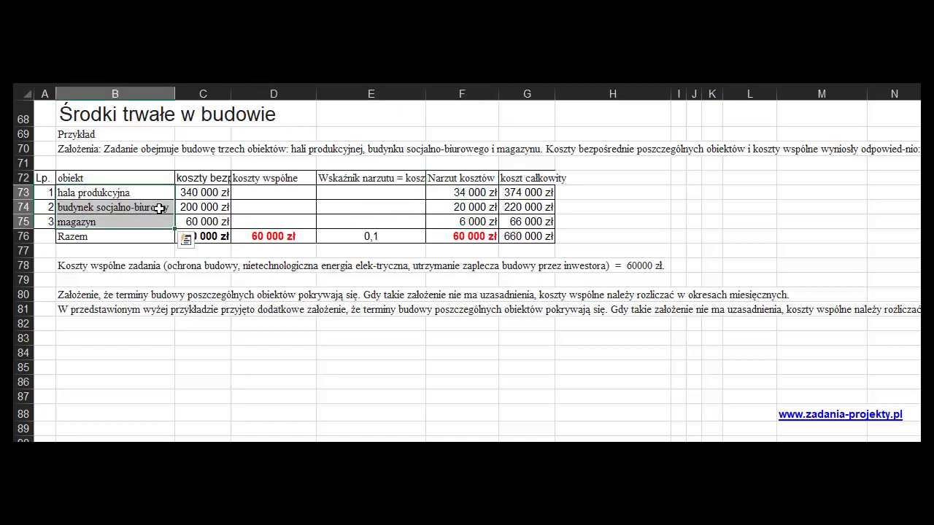
click(516, 175)
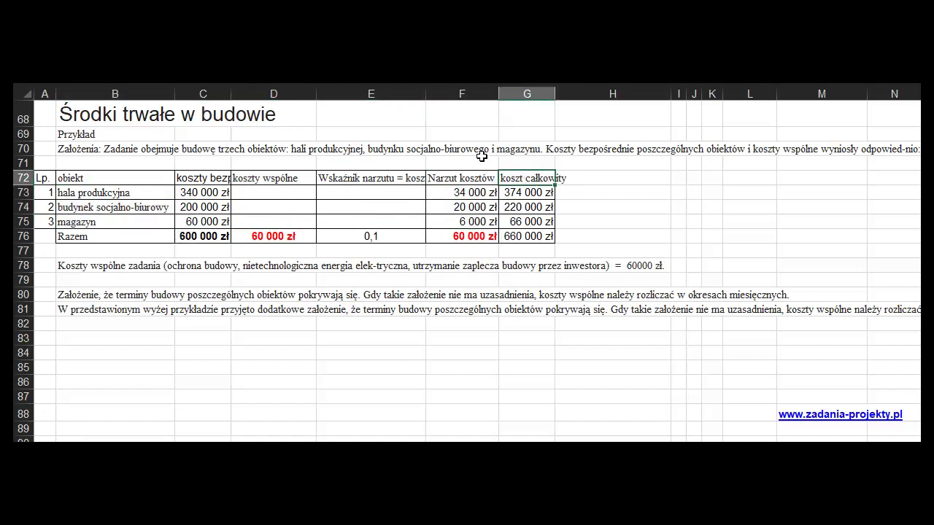